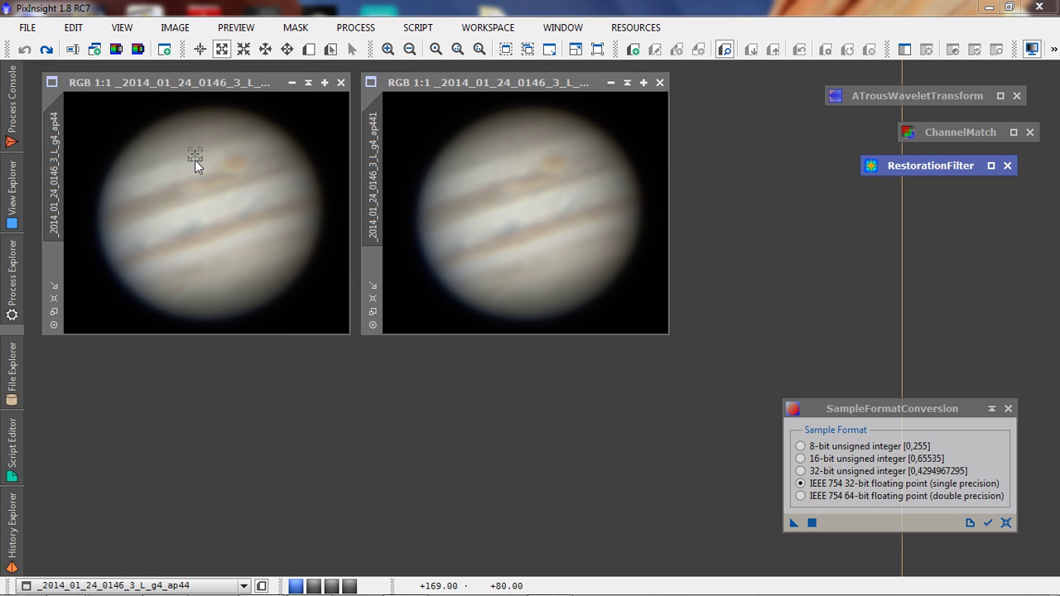
Apply SampleFormatConversion at IEEE 754 32-bit float to the left and right Jupiter images.
left_click(562, 82)
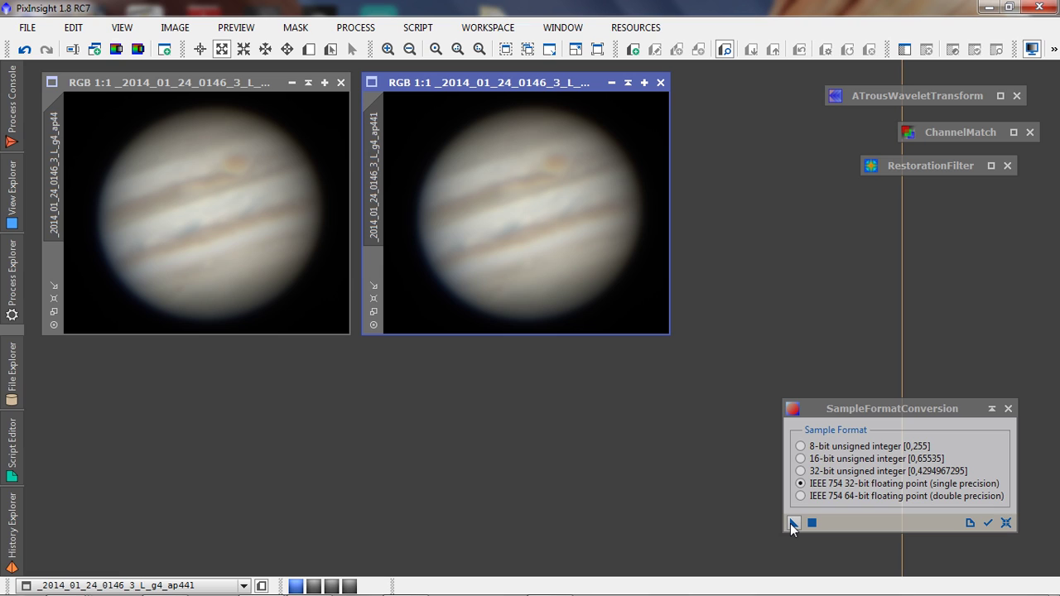
left_click_drag(790, 523, 204, 203)
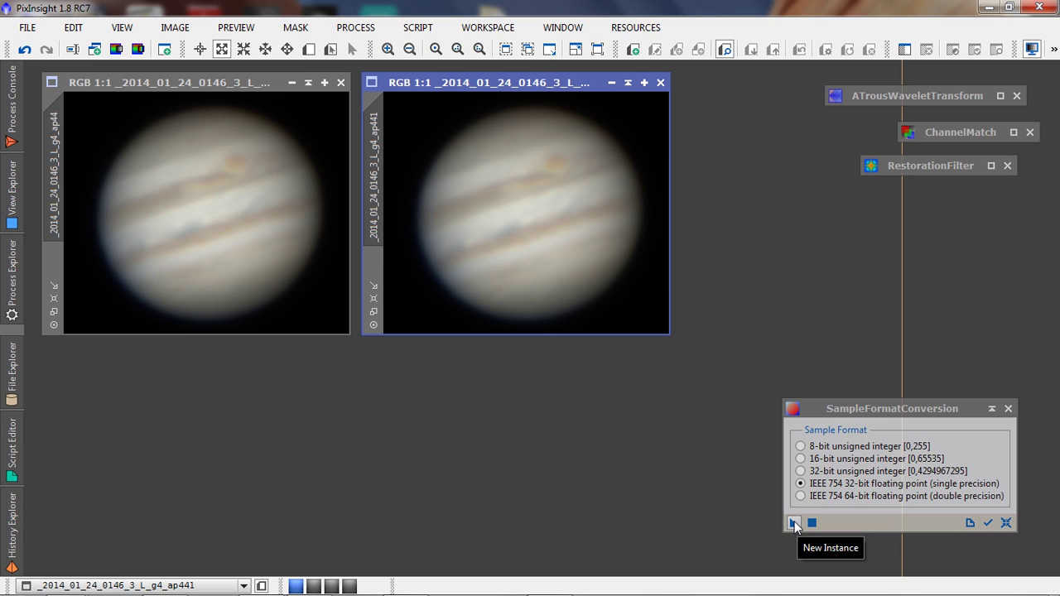
left_click_drag(793, 524, 286, 284)
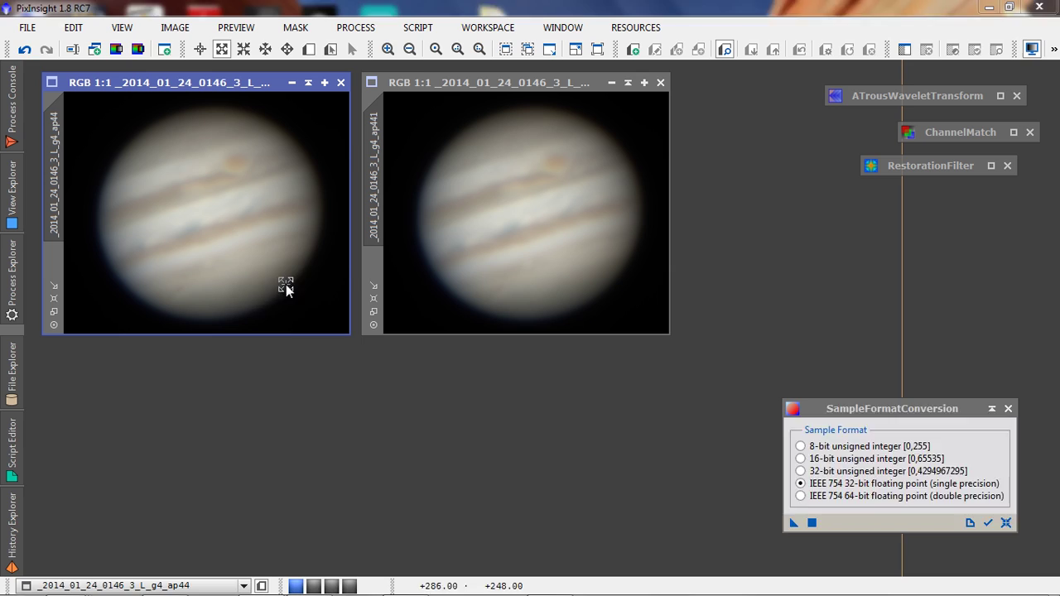
left_click_drag(795, 523, 607, 282)
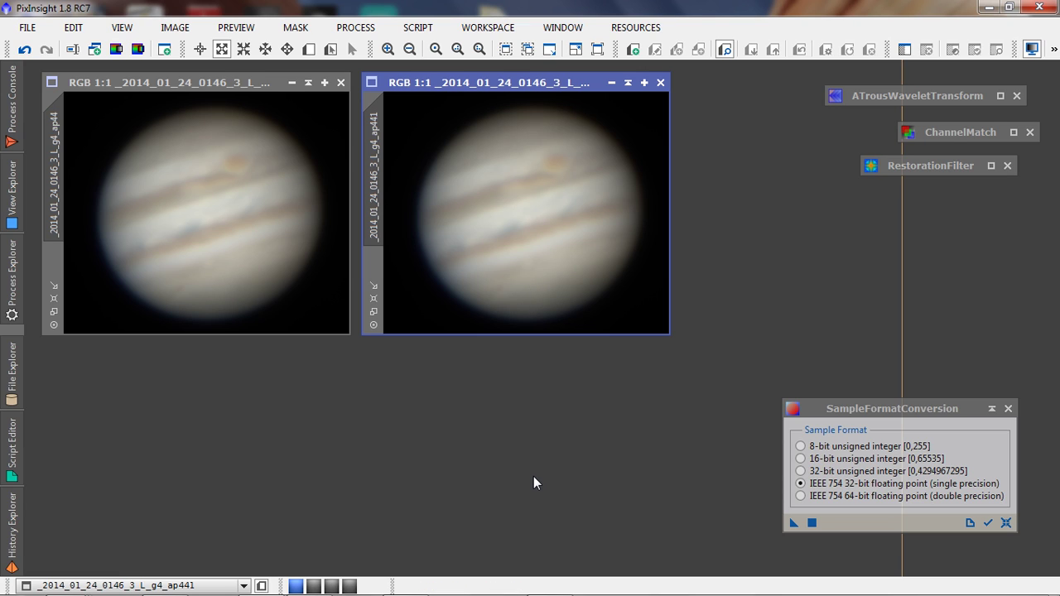
Shade the conversion panel and expand RestorationFilter: StdDev 2.50, Shape 0.60, Wiener, amount 1.00, K 0.001.
left_click(991, 410)
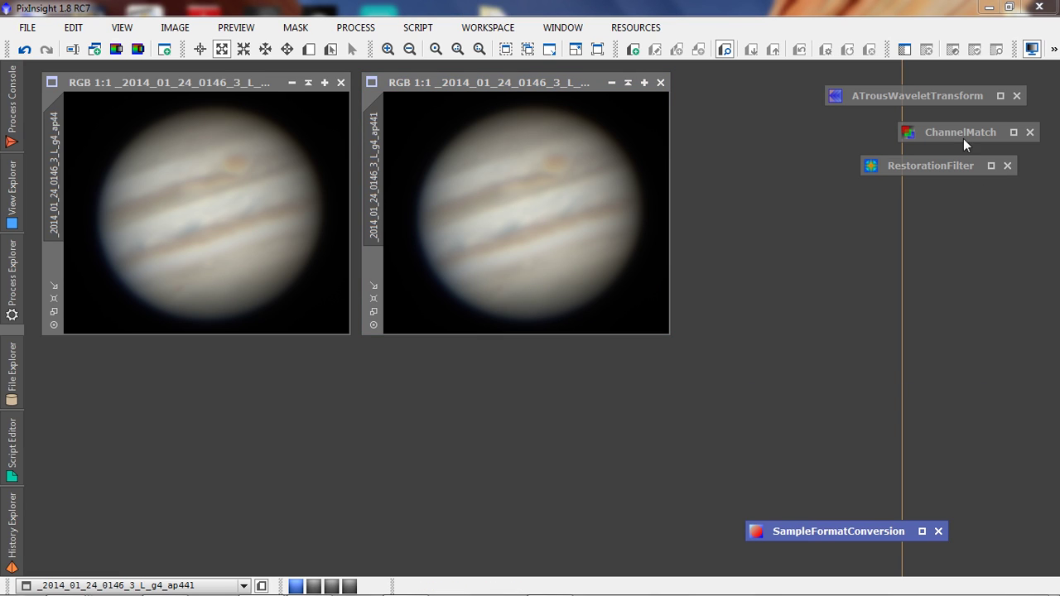
double_click(943, 161)
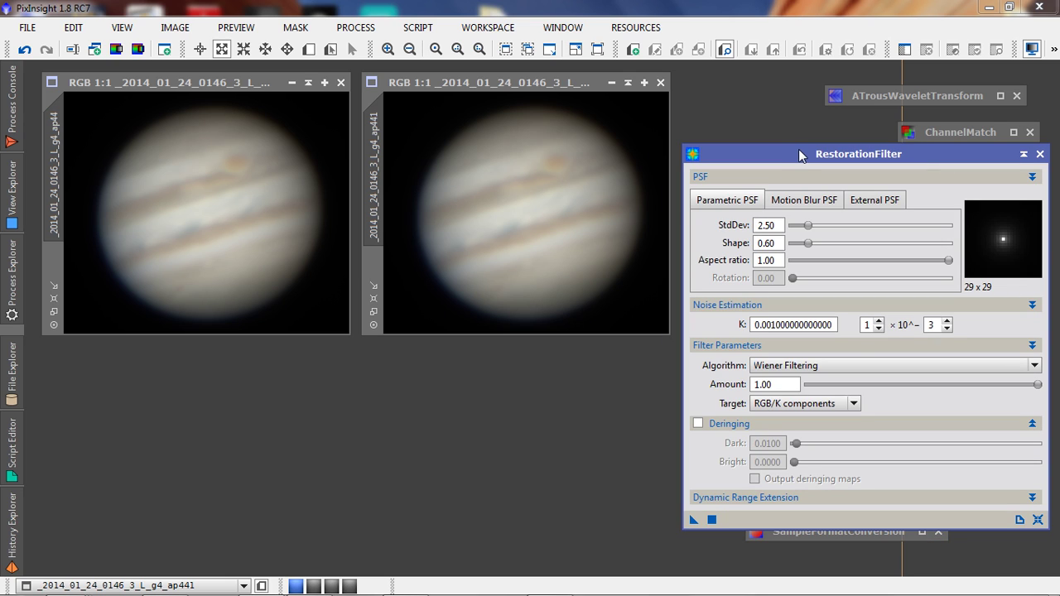
left_click_drag(800, 153, 798, 163)
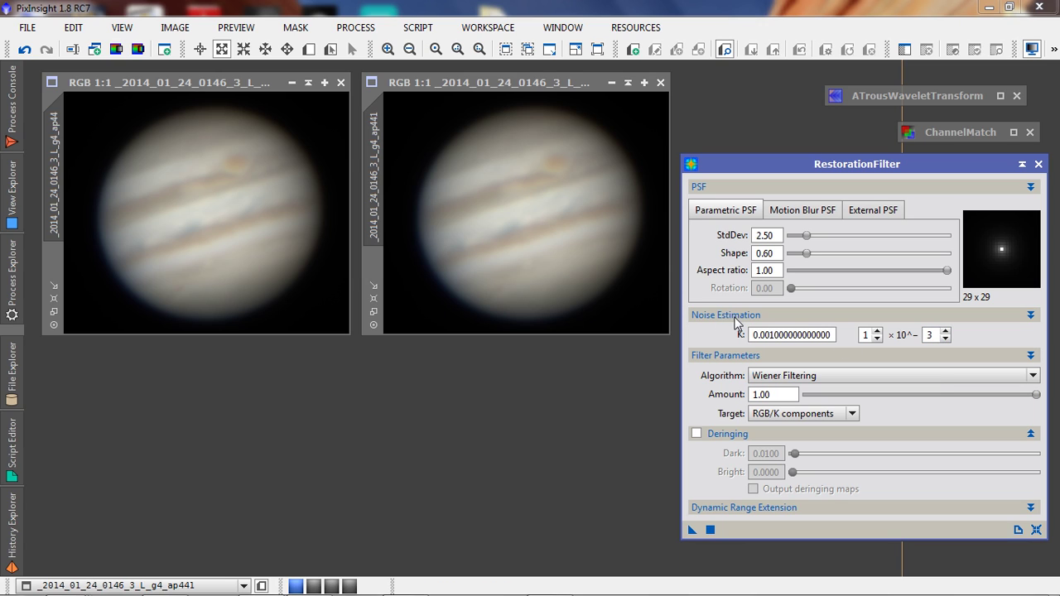
Lower noise K to 0.0001, deconvolve the left Jupiter image, and zoom in to inspect the noise.
left_click(946, 332)
left_click_drag(694, 531, 227, 231)
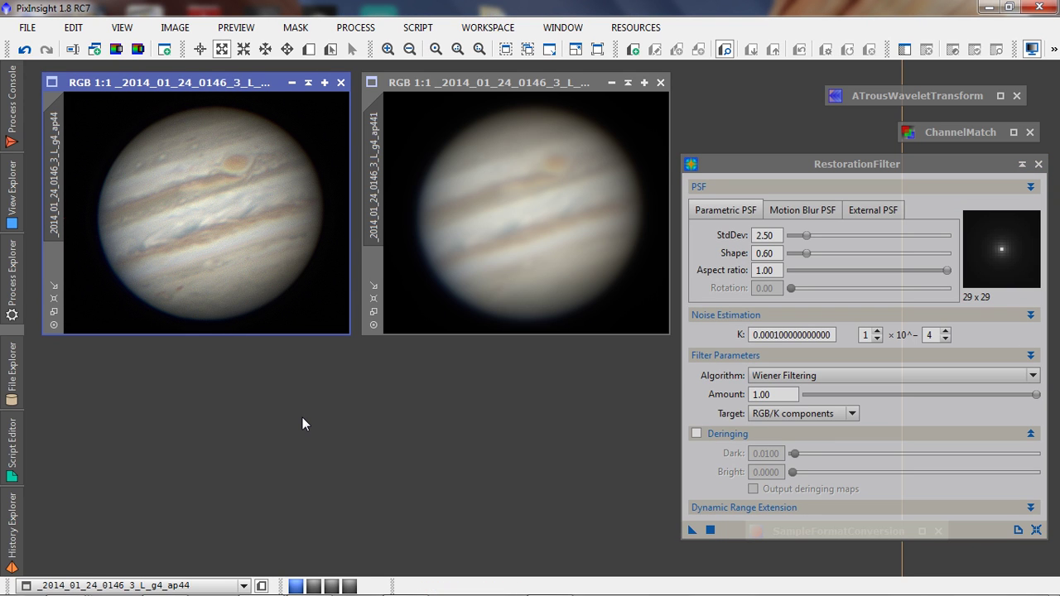
scroll(258, 213, "up", 1)
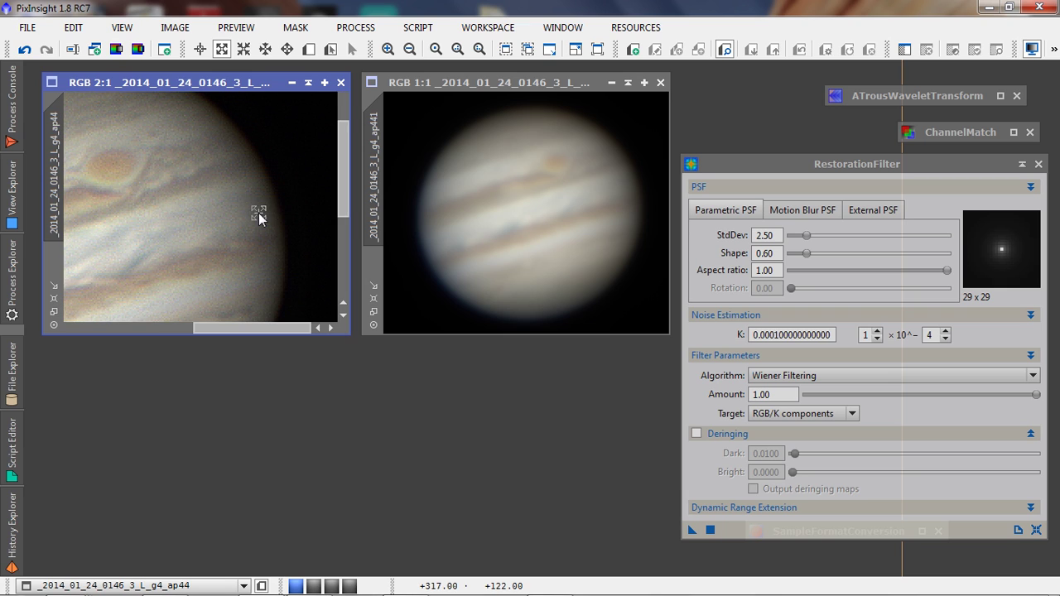
scroll(240, 225, "up", 1)
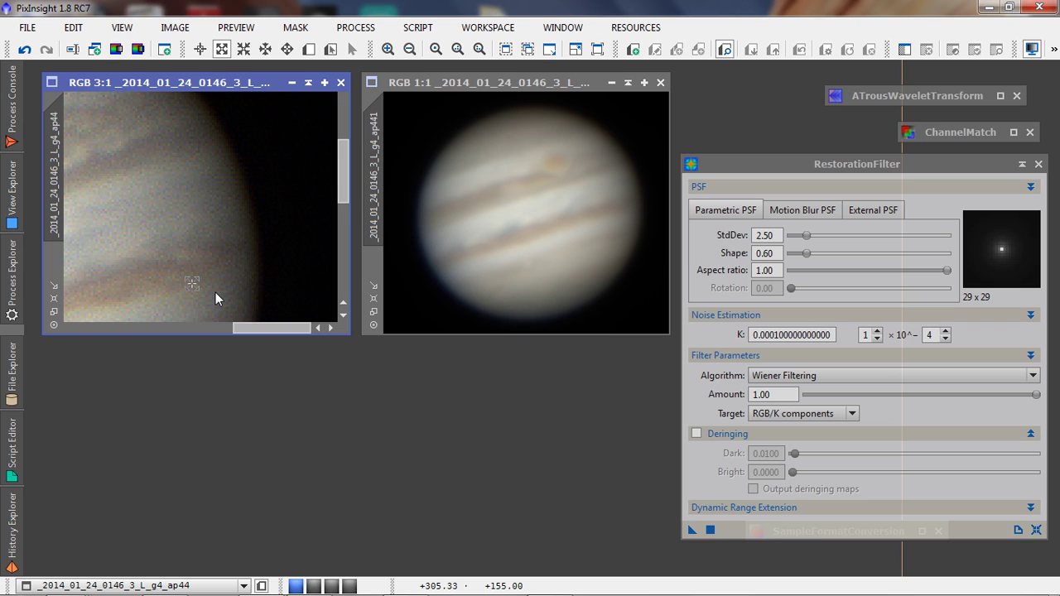
mouse_move(267, 328)
left_mouse_down()
mouse_move(233, 328)
mouse_move(248, 329)
left_mouse_up()
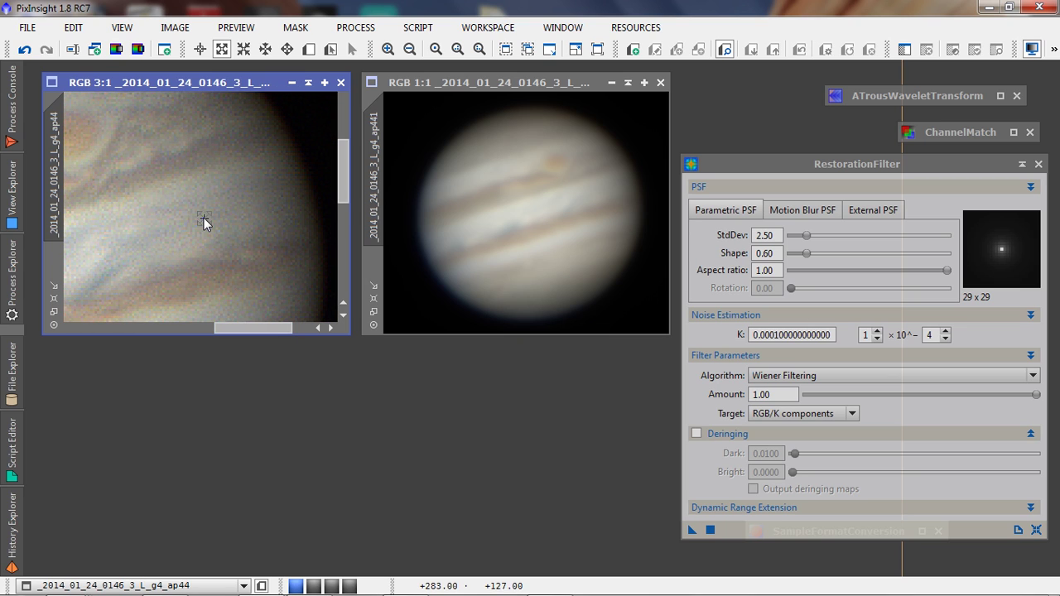
Undo, restore noise K to 0.001, re-deconvolve the left Jupiter image, and view it at 1:1.
left_click(26, 50)
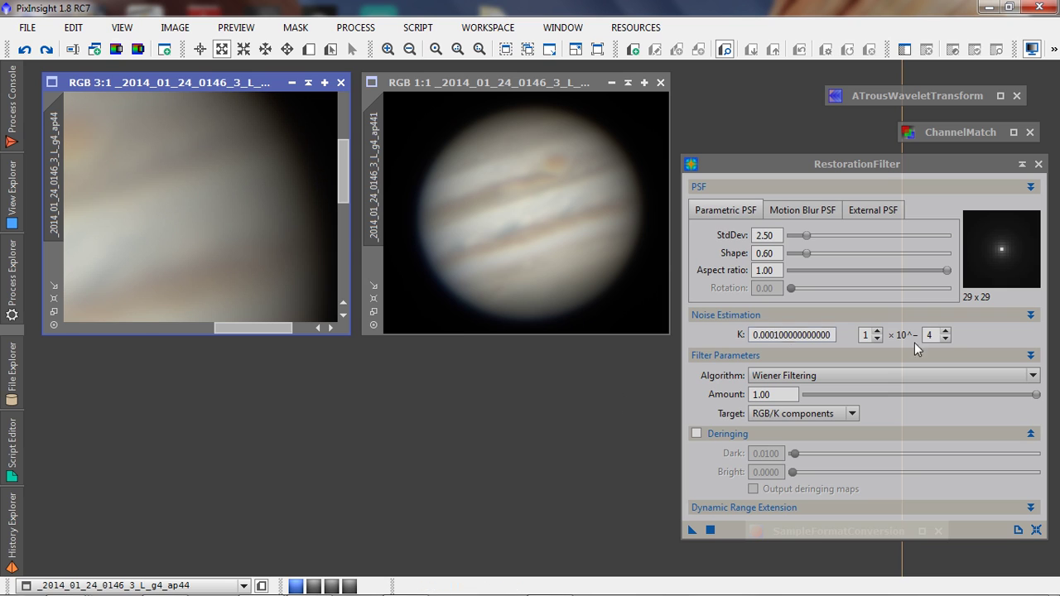
left_click(945, 339)
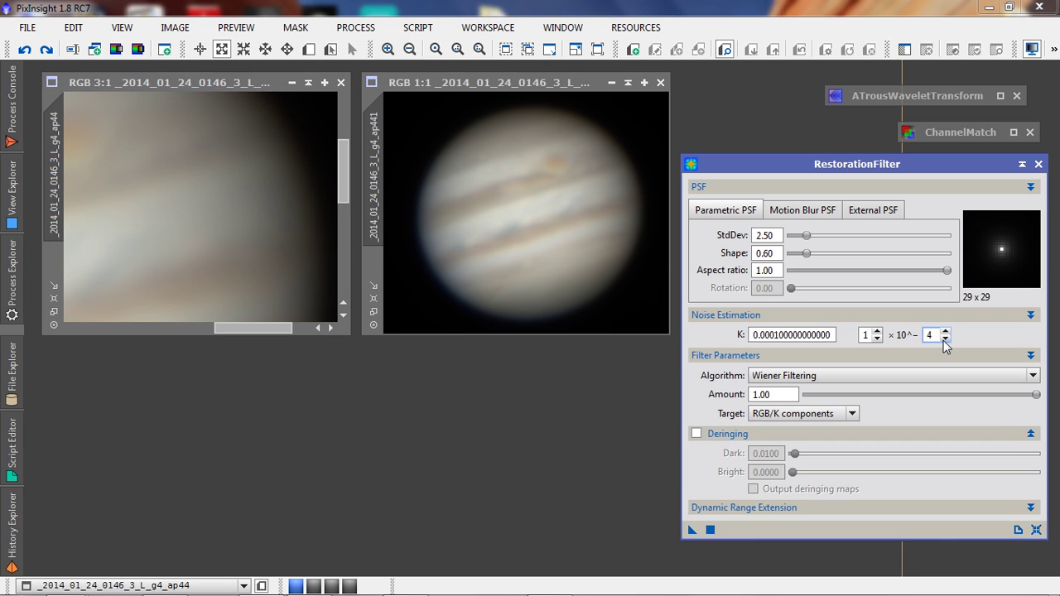
left_click(945, 339)
left_click_drag(692, 530, 260, 240)
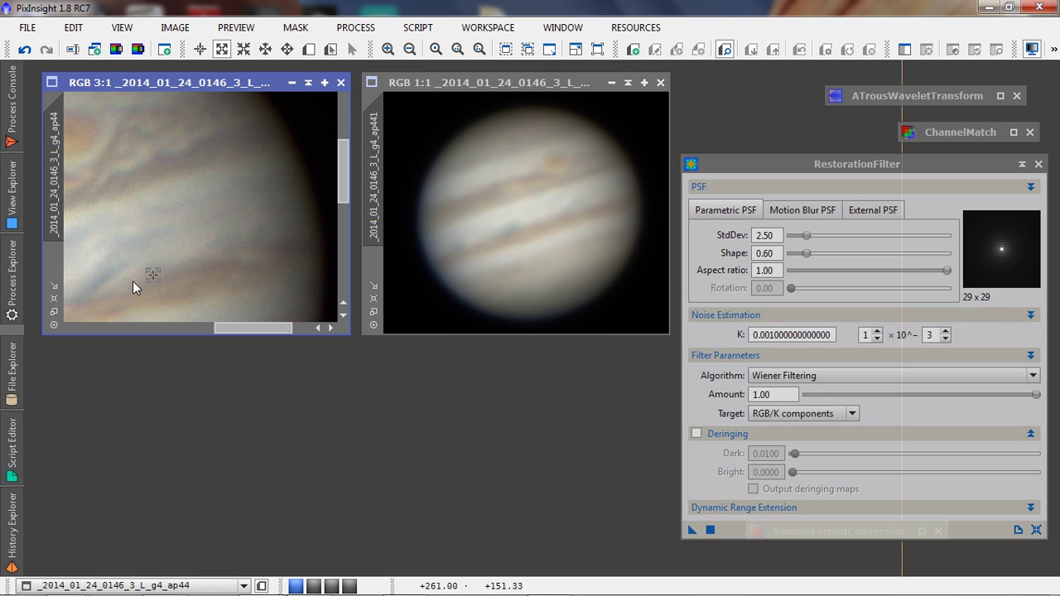
left_click(54, 300)
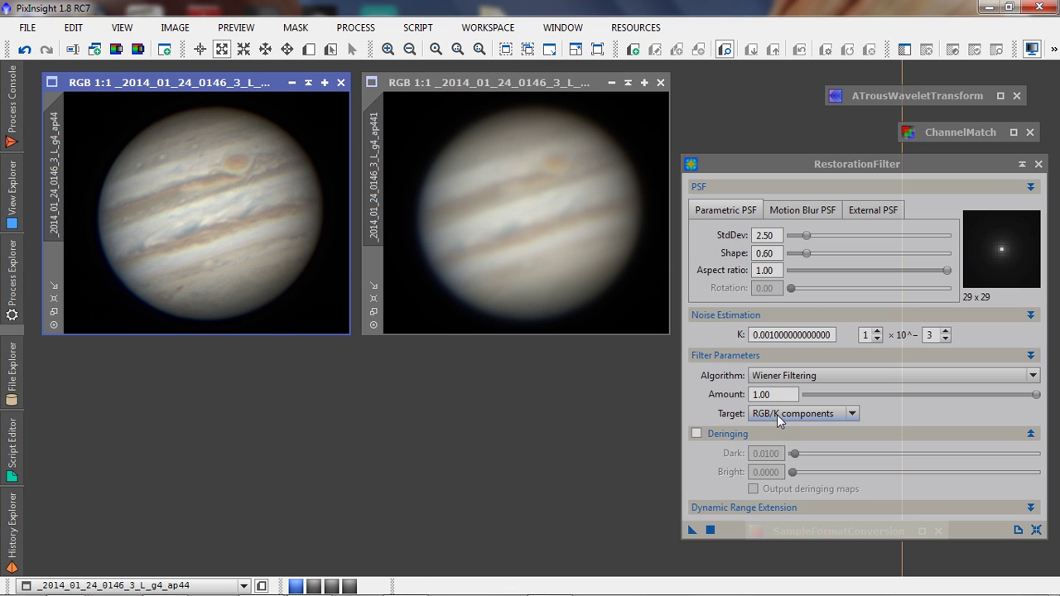
left_click(828, 375)
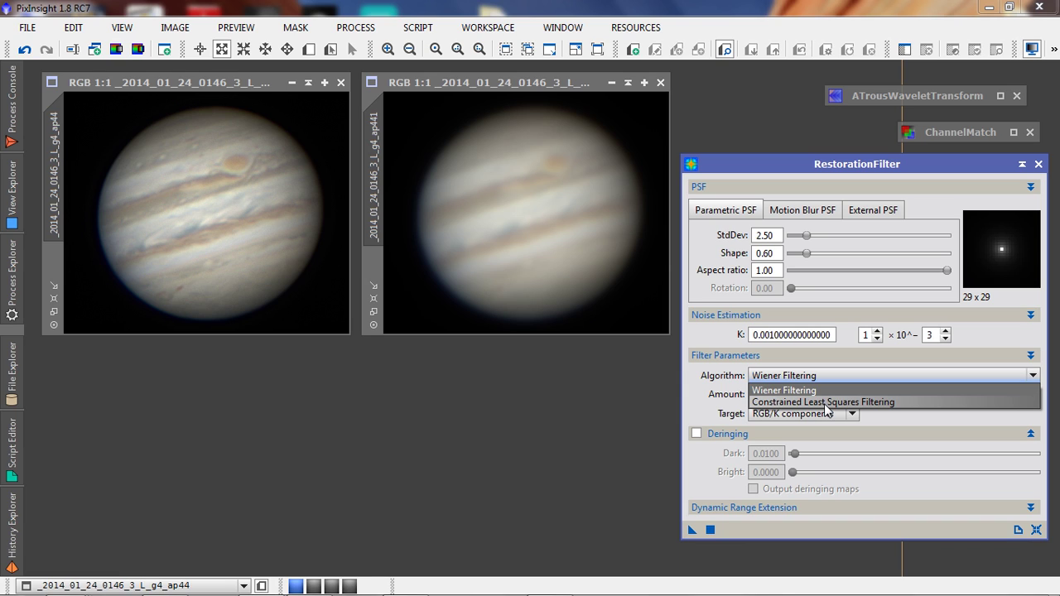
left_click(820, 374)
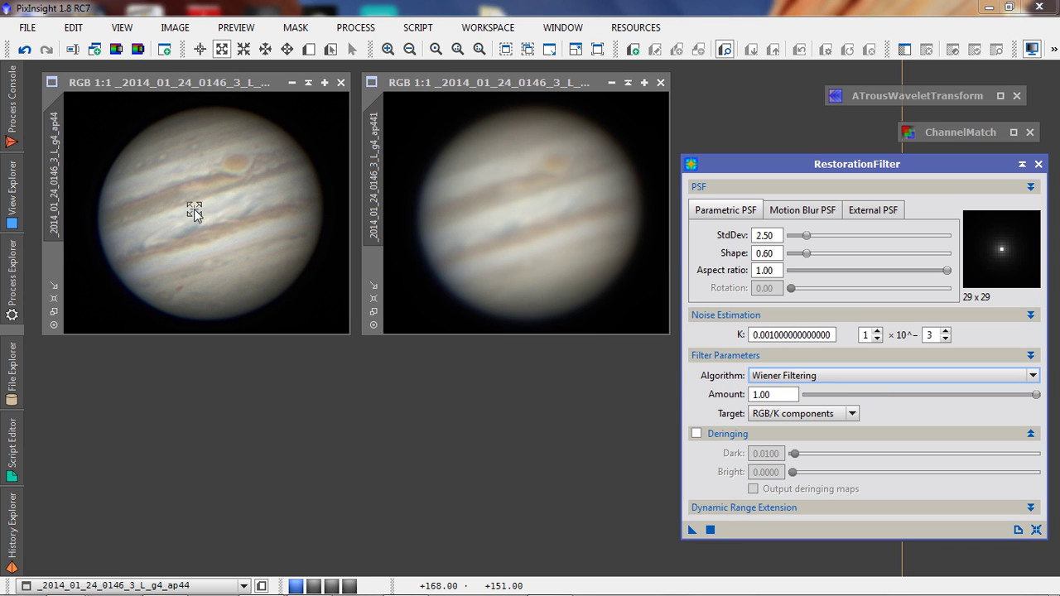
left_click(780, 416)
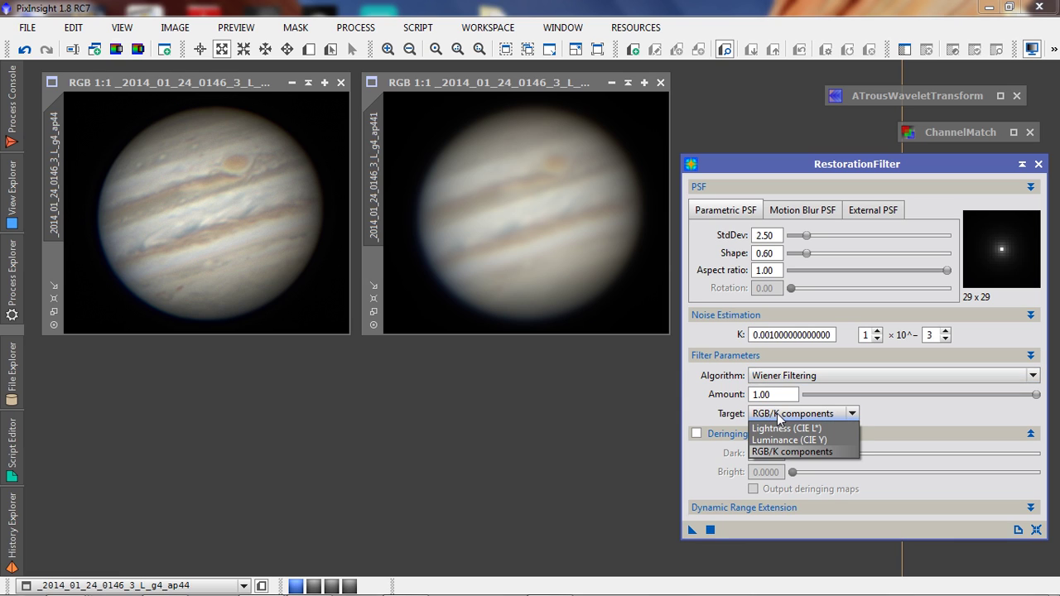
left_click(779, 419)
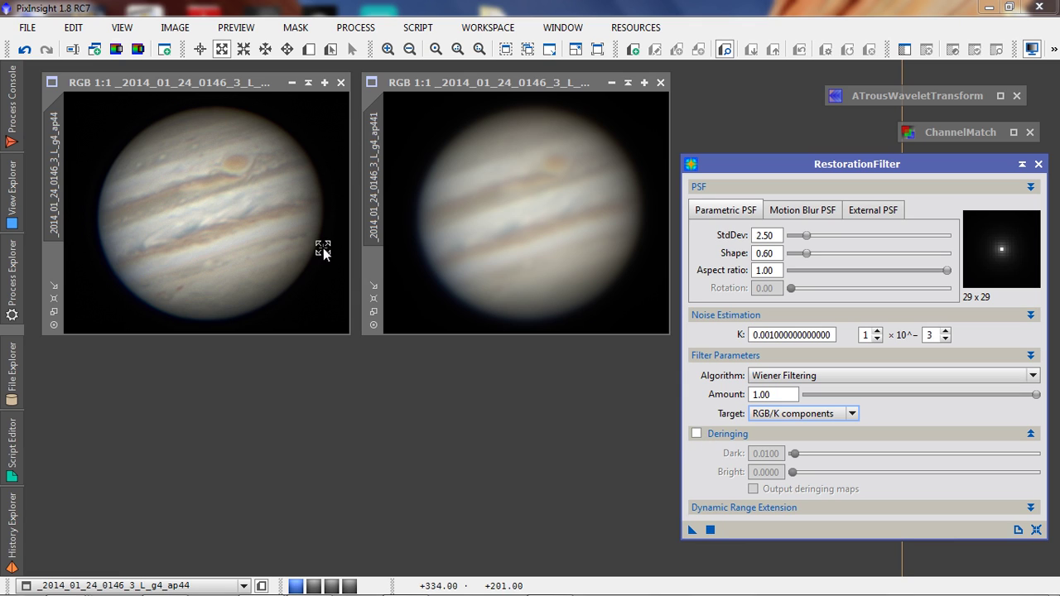
left_click(697, 434)
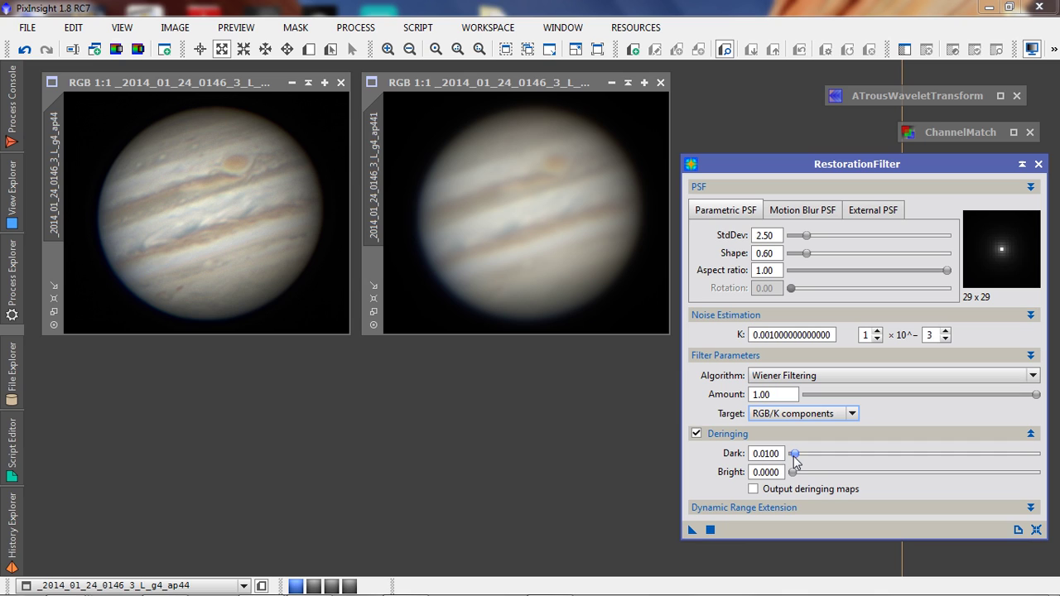
left_click_drag(793, 455, 801, 473)
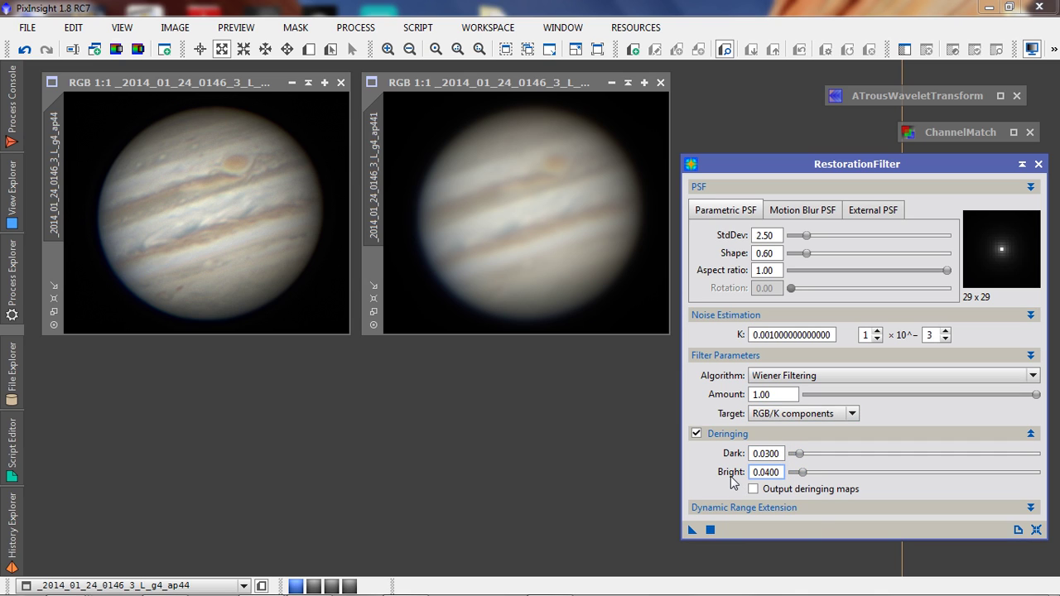
left_click_drag(800, 453, 793, 474)
left_click(696, 434)
left_click(719, 437)
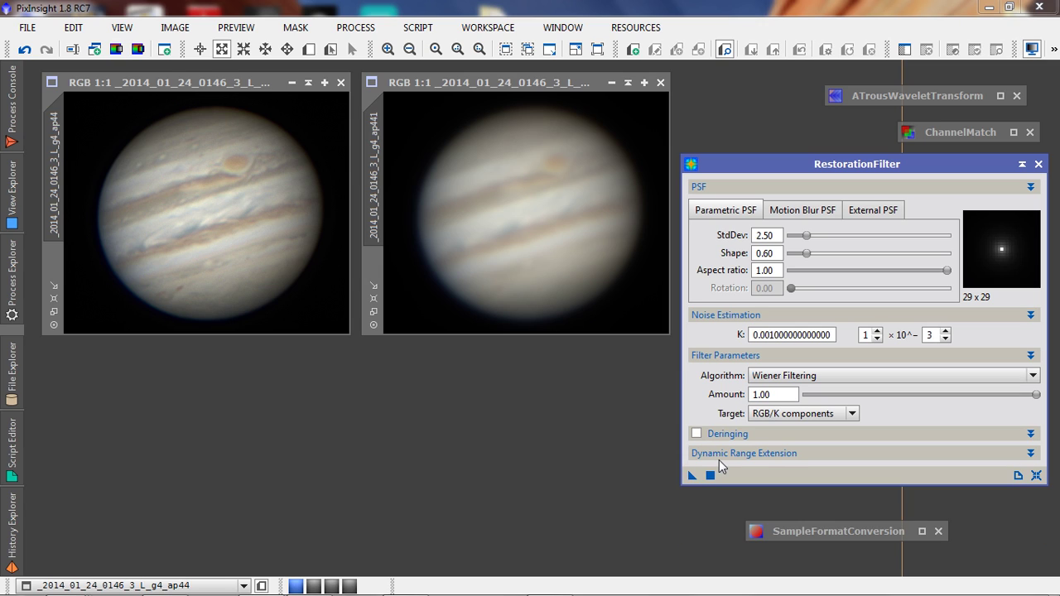
left_click(718, 456)
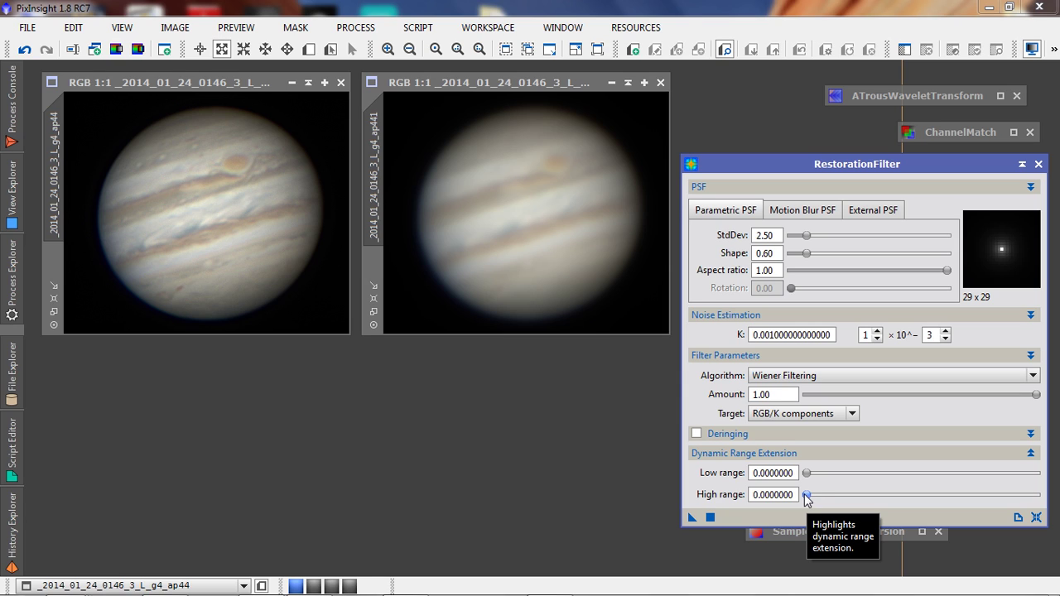
left_click(767, 454)
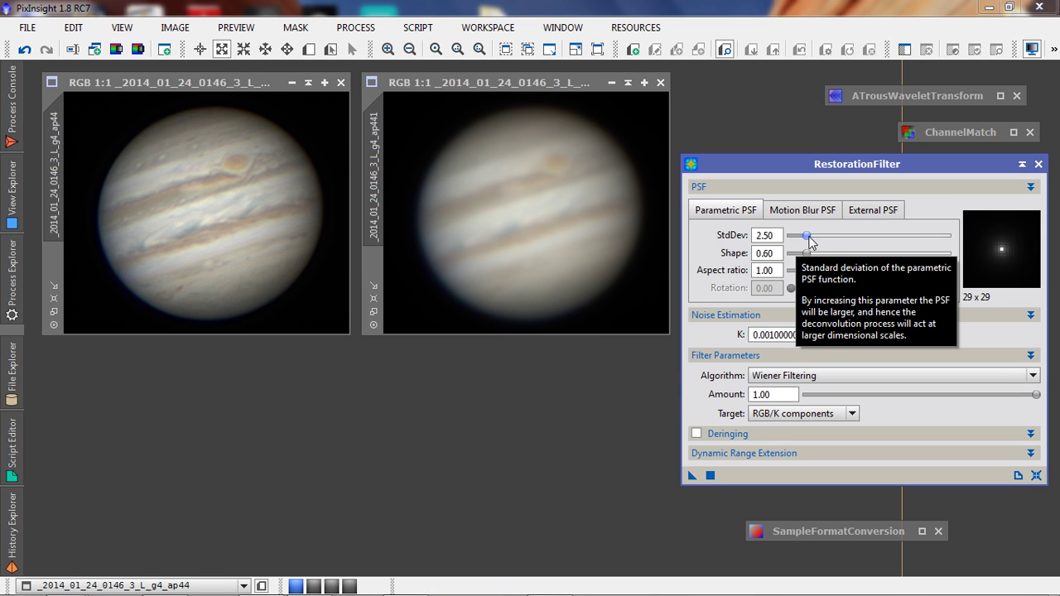
Raise PSF StdDev to 3.00, deconvolve the right Jupiter image, inspect zoomed in, then return to 1:1.
left_click_drag(807, 239, 811, 239)
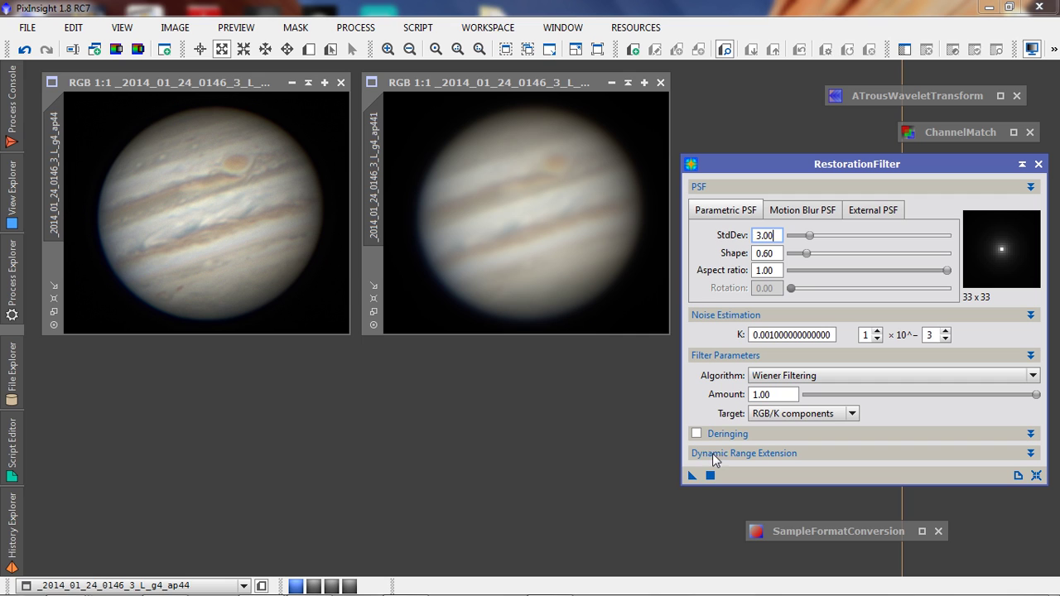
left_click_drag(693, 475, 586, 282)
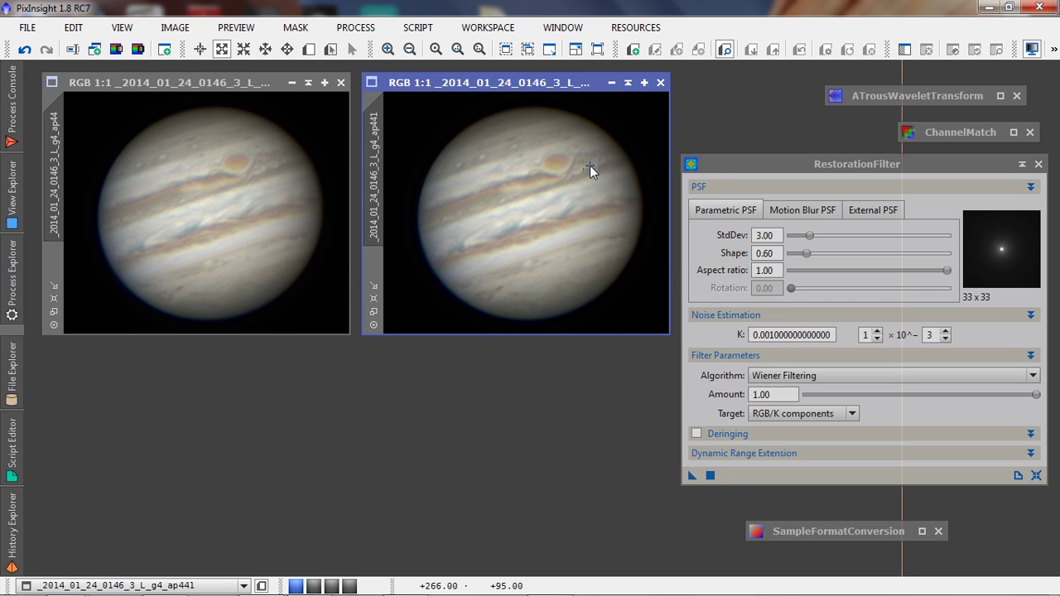
scroll(523, 235, "up", 1)
scroll(548, 245, "up", 1)
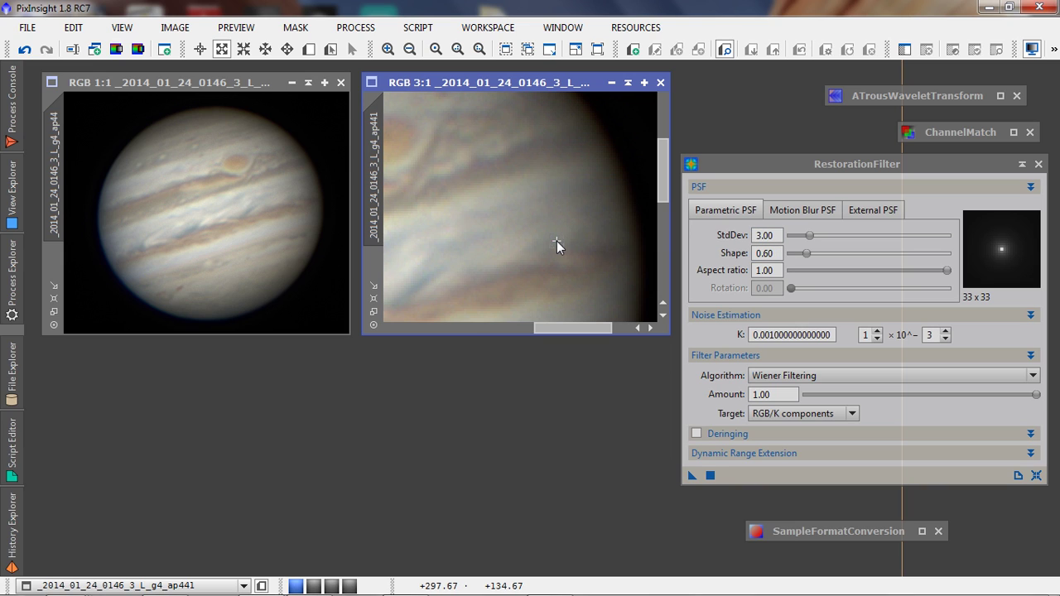
left_click(506, 49)
left_click(374, 311)
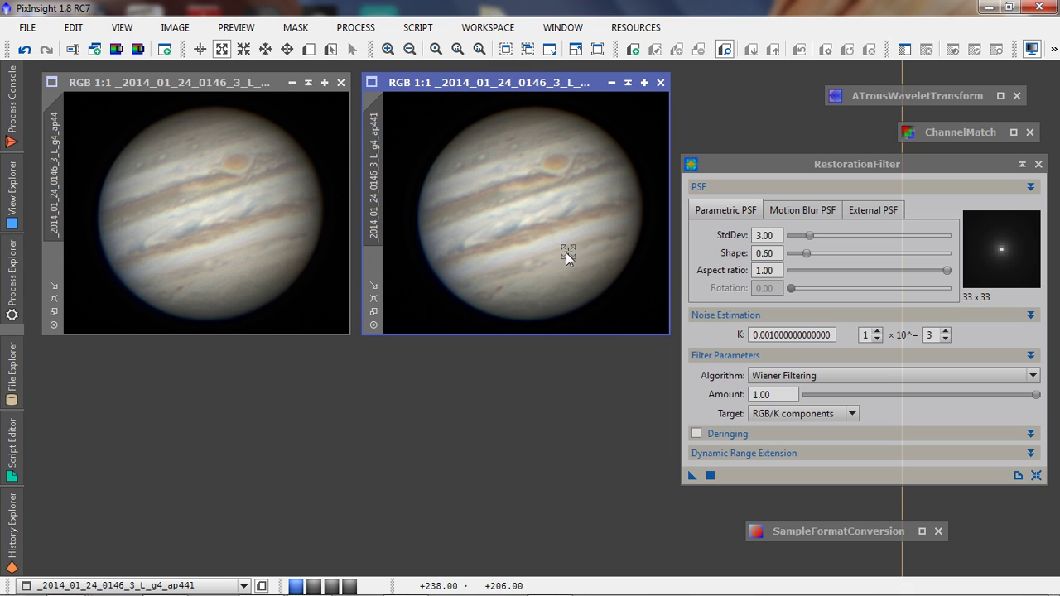